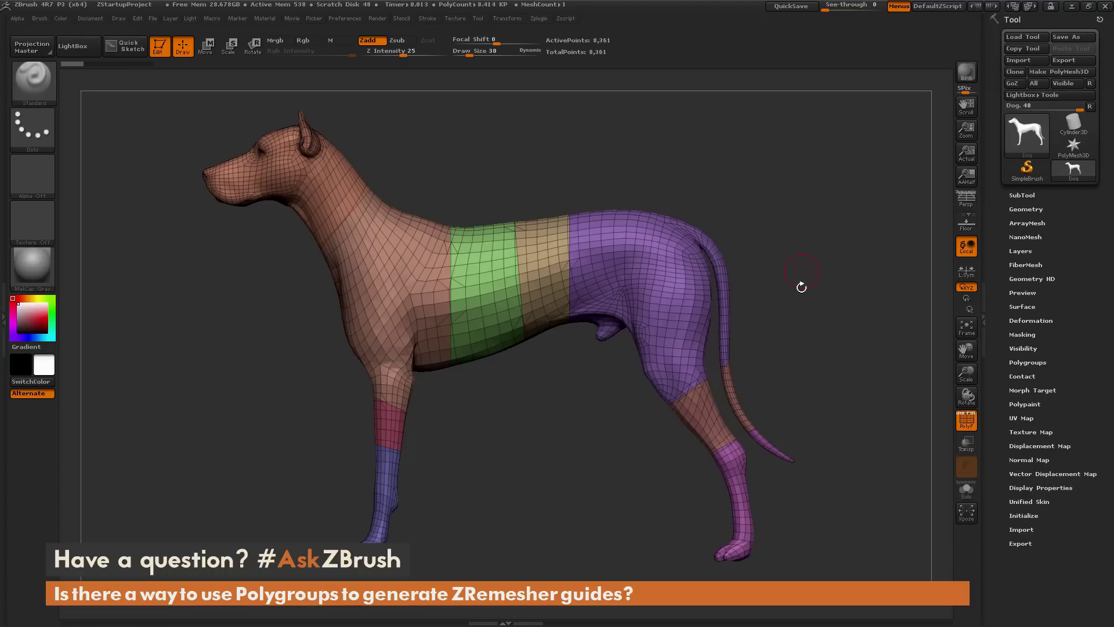
Snap the polygrouped dog to an exact side view and zoom in closer
mouse_move(789, 314)
left_mouse_down()
mouse_move(782, 329)
mouse_move(801, 328)
left_mouse_up()
key("ctrl+shift")
left_click_drag(525, 415, 527, 397, "alt")
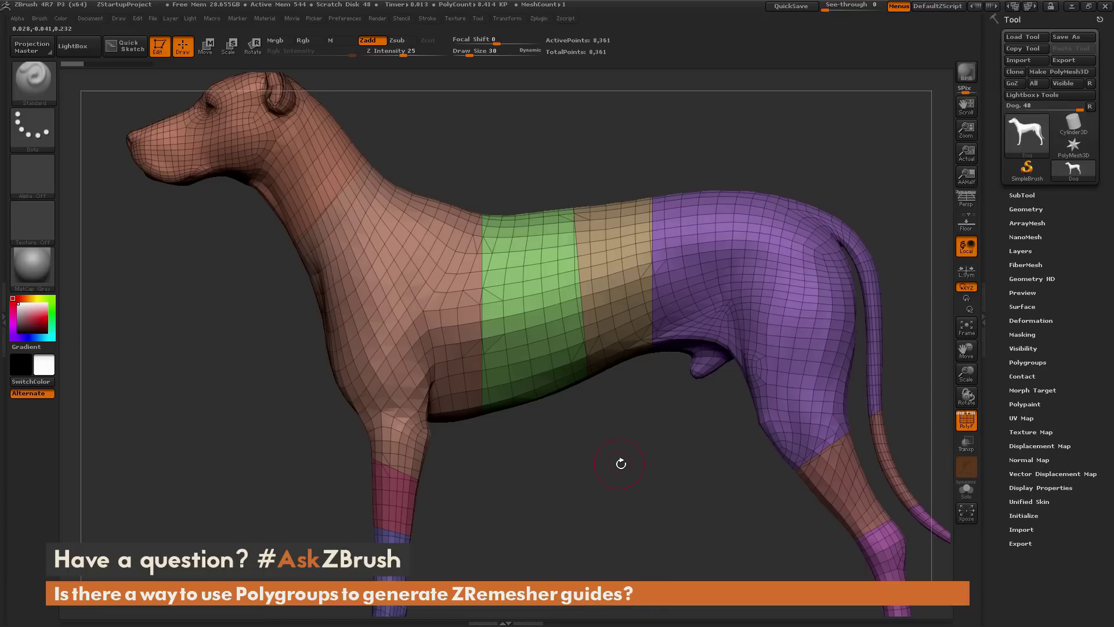
left_click(1028, 209)
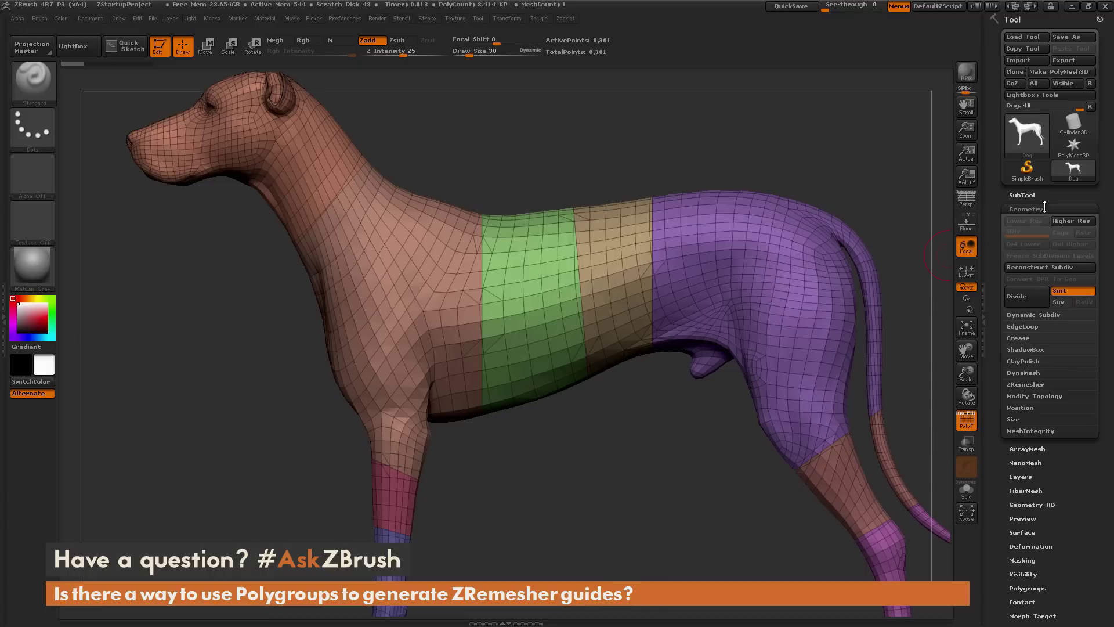
Enable KeepGroups in ZRemesher and remesh the dog to 9,037 points along group borders
left_click(1050, 383)
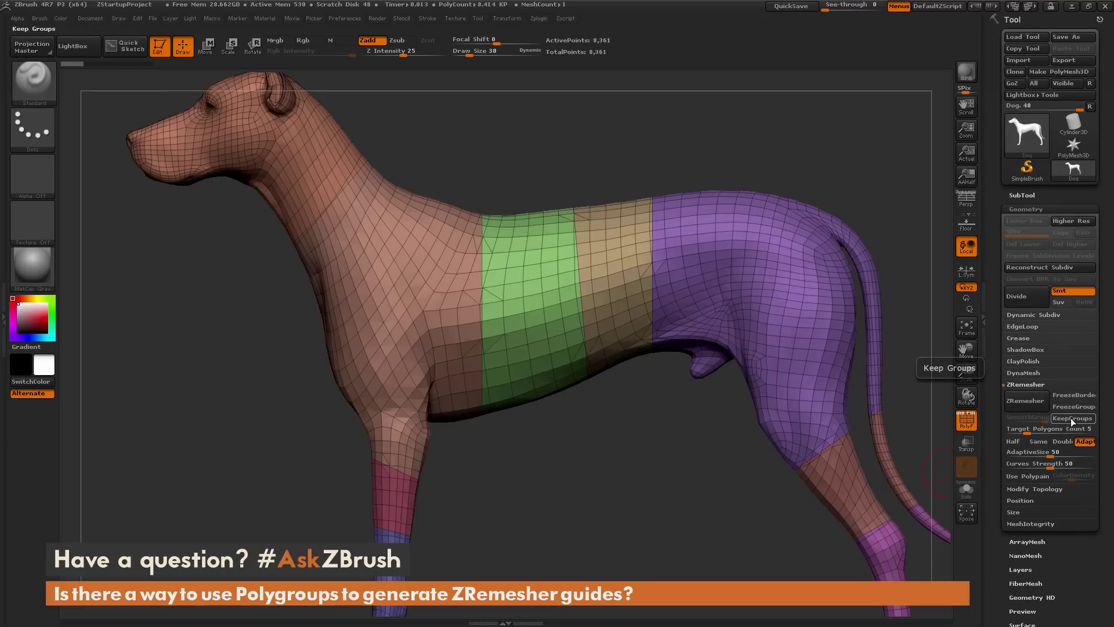
left_click(1070, 418)
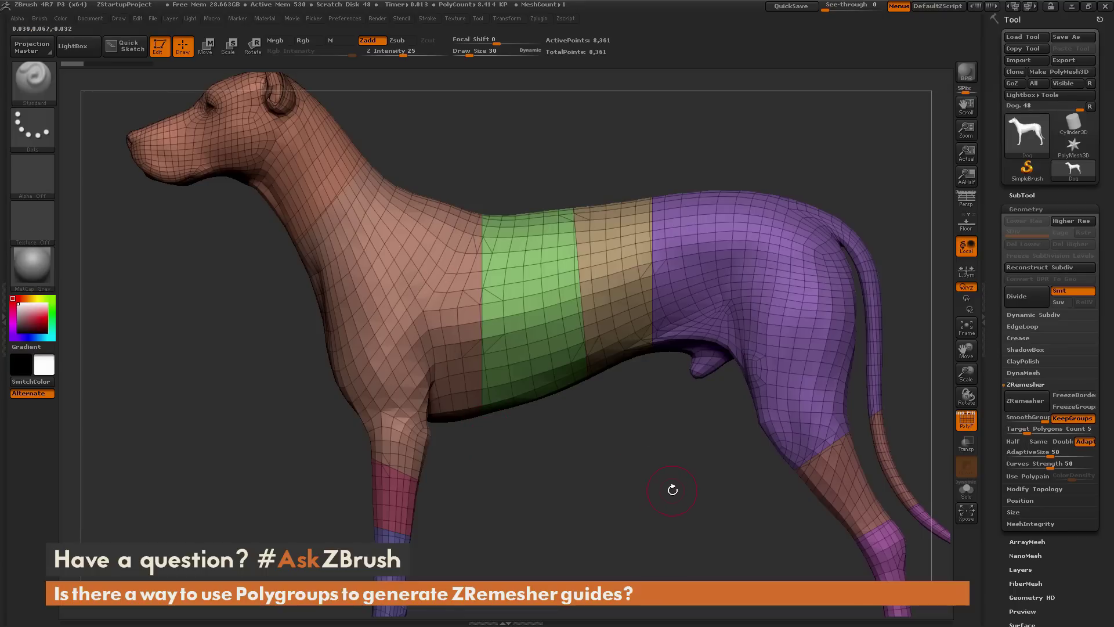
left_click_drag(632, 454, 637, 503, "alt")
left_click(1027, 400)
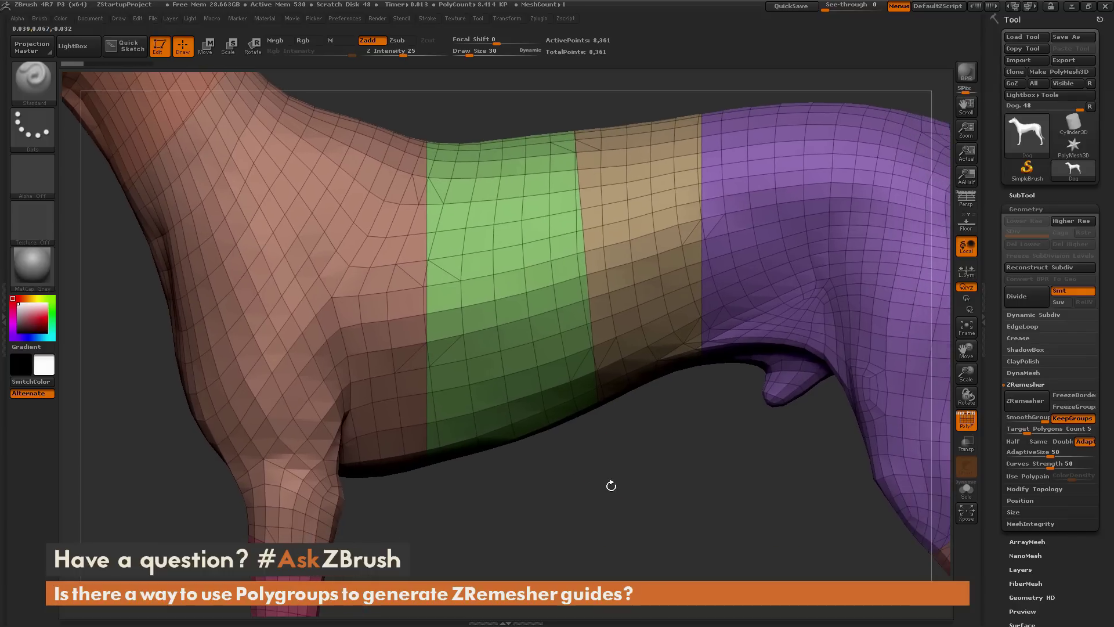
left_click(1033, 400)
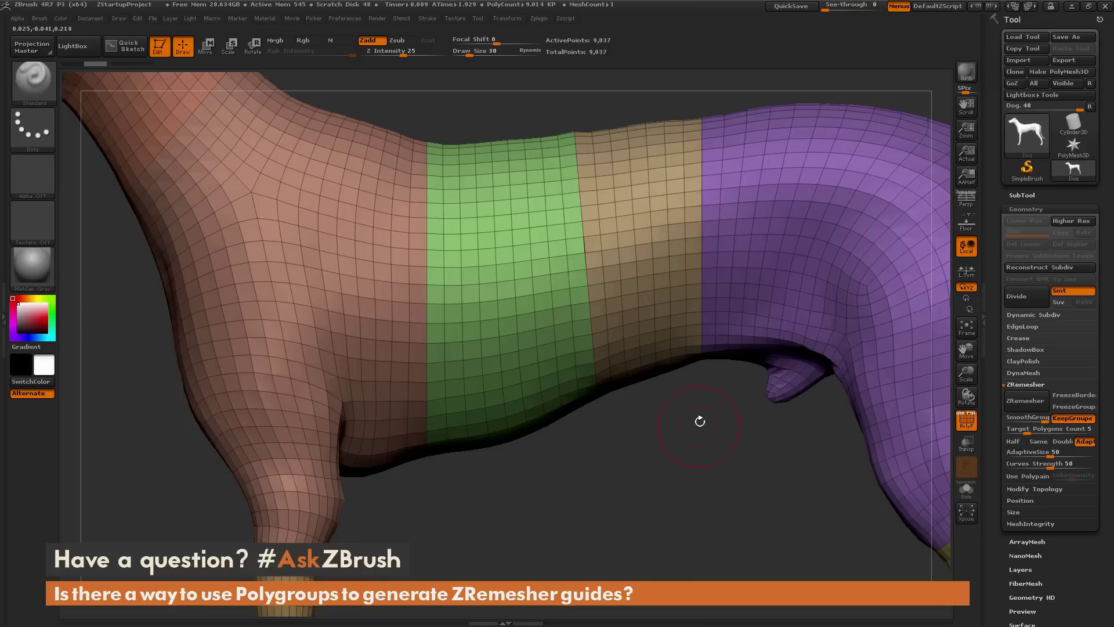
key("ctrl+z")
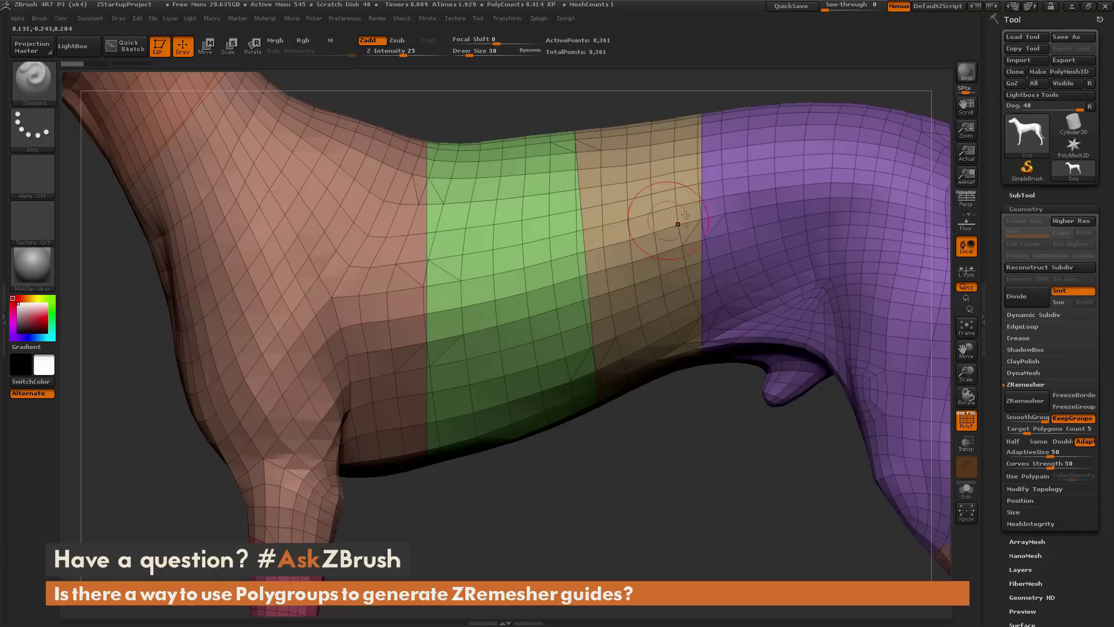
key("ctrl+shift+z")
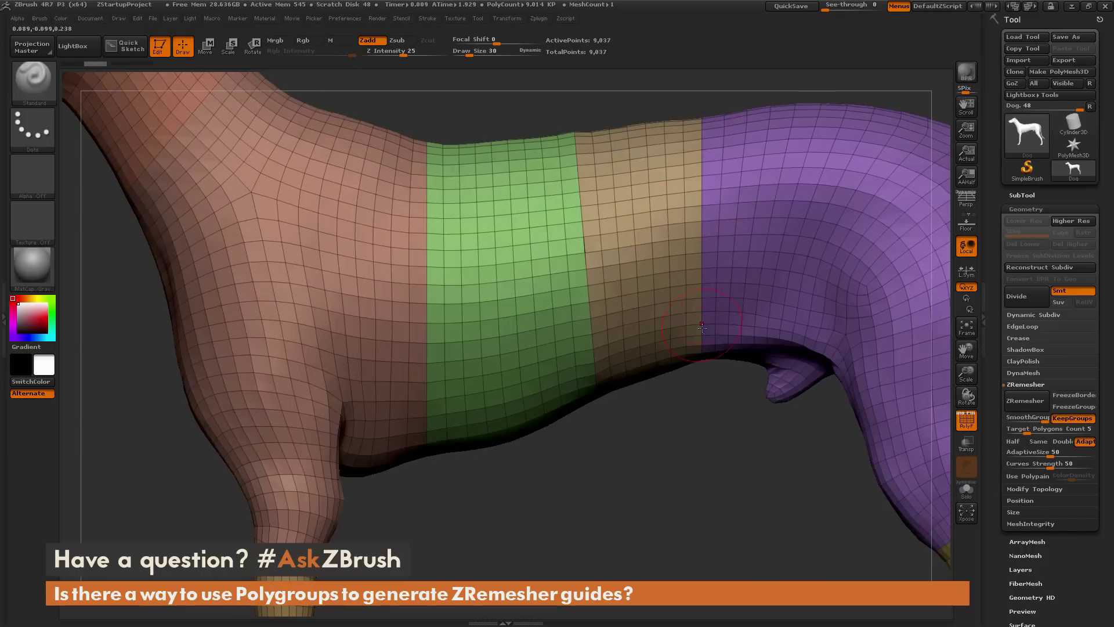
key("ctrl+z")
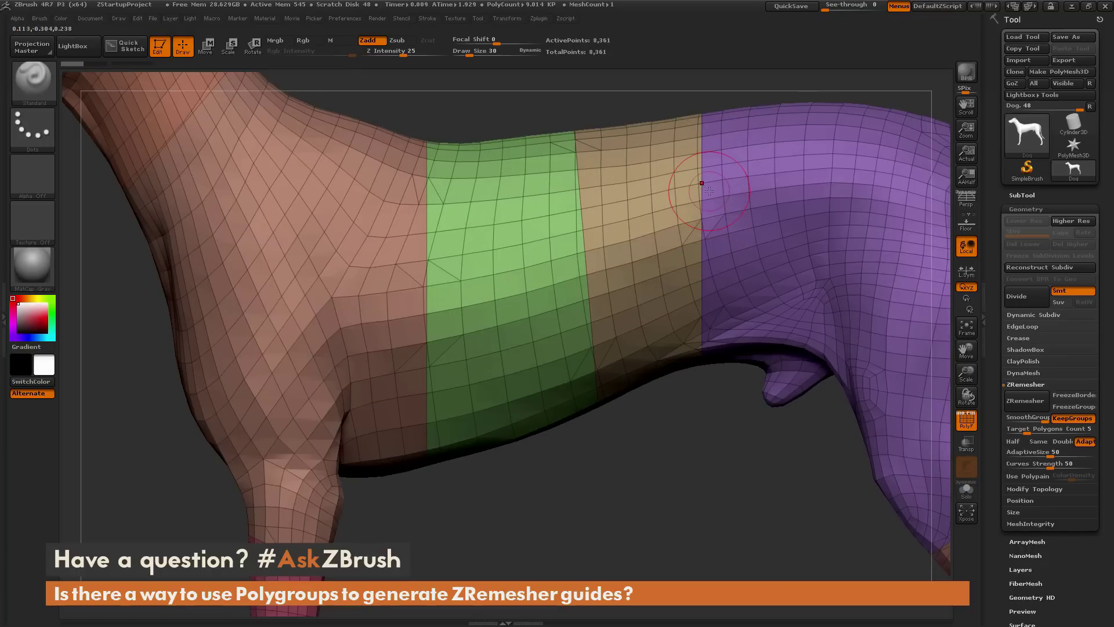
key("ctrl+shift+z")
key("ctrl+z")
left_click_drag(604, 494, 592, 480)
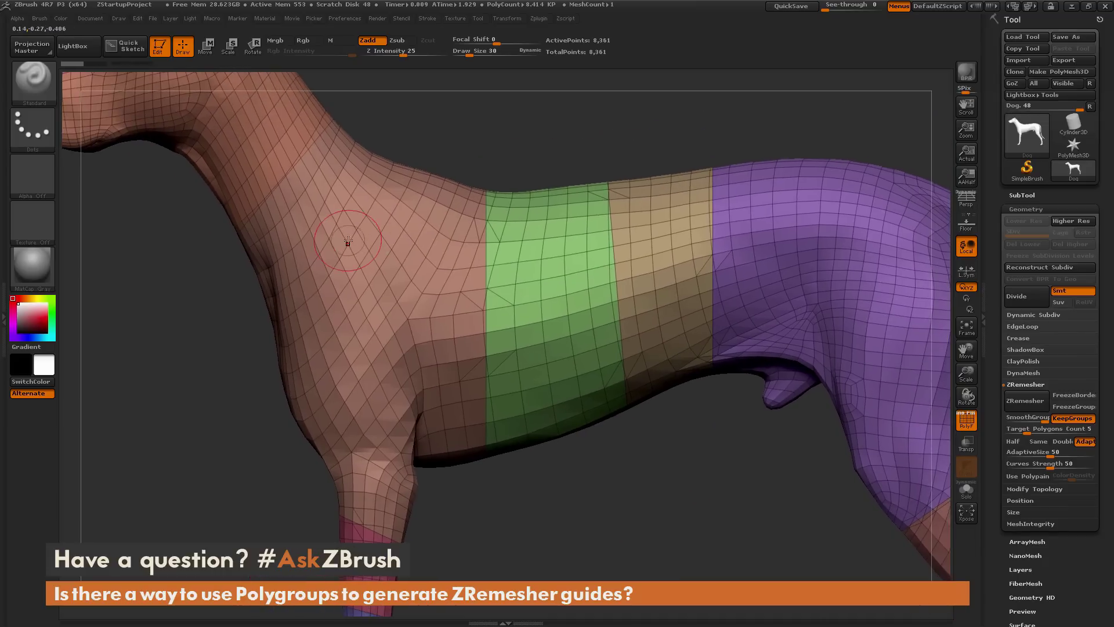
Mask a shoulder patch, make it a new polygroup with Ctrl+W, and remesh keeping it
key("ctrl")
mouse_move(344, 211)
left_mouse_down("ctrl")
mouse_move(320, 240)
mouse_move(338, 290)
mouse_move(376, 243)
mouse_move(355, 256)
left_mouse_up("ctrl")
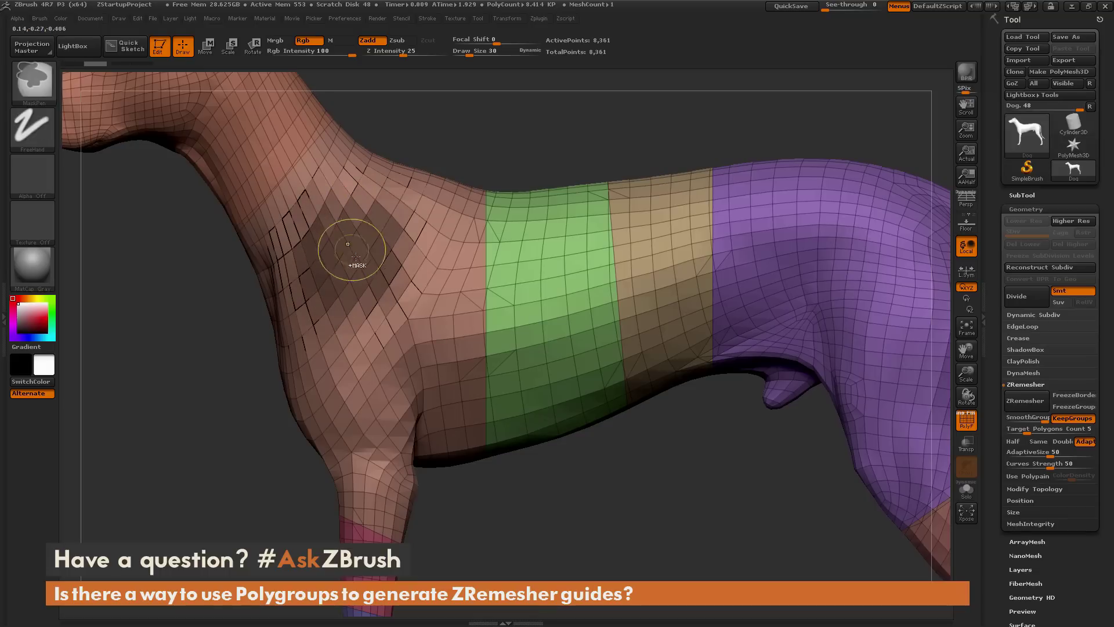
key("ctrl+w")
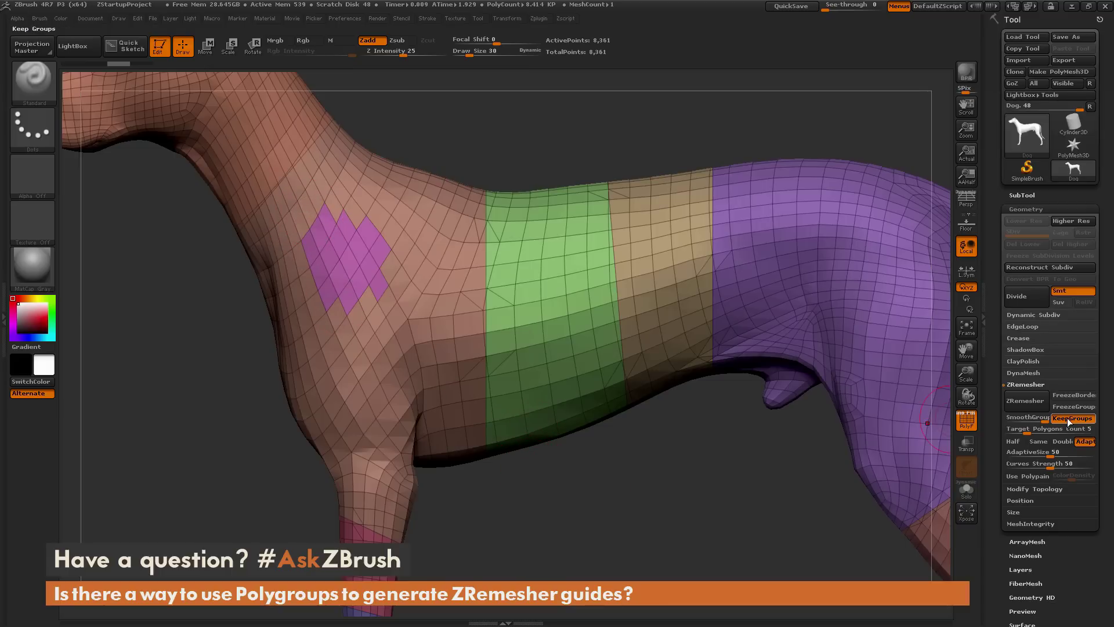
left_click(1029, 402)
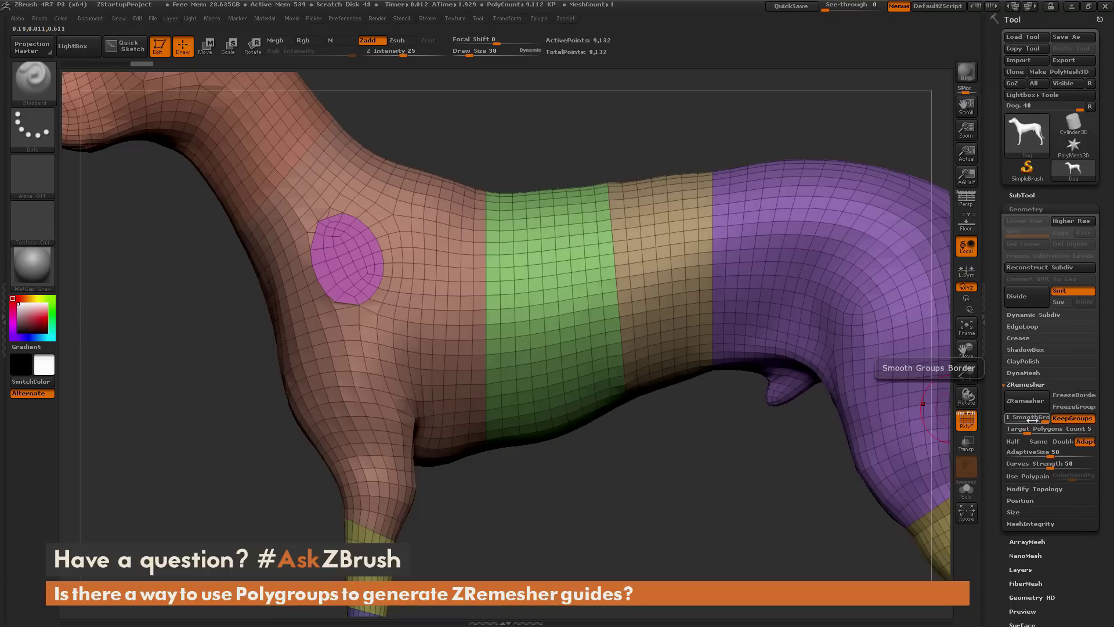
Remesh the dog, then drag the SmoothGroups border smoothing slider down to 0
left_click(1025, 401)
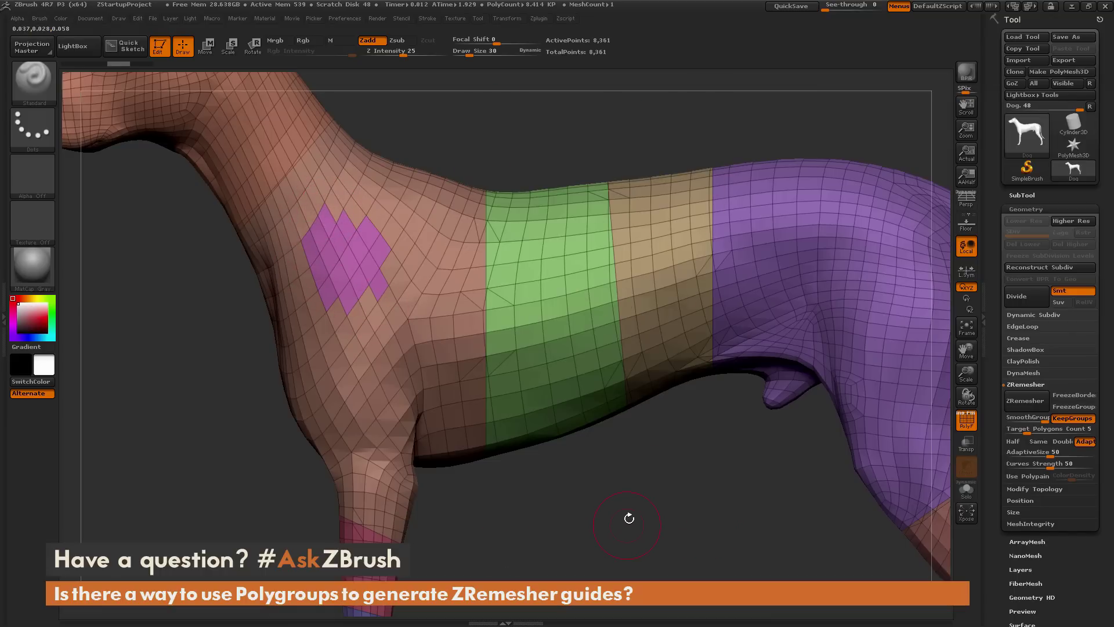
left_click_drag(1039, 420, 1014, 412)
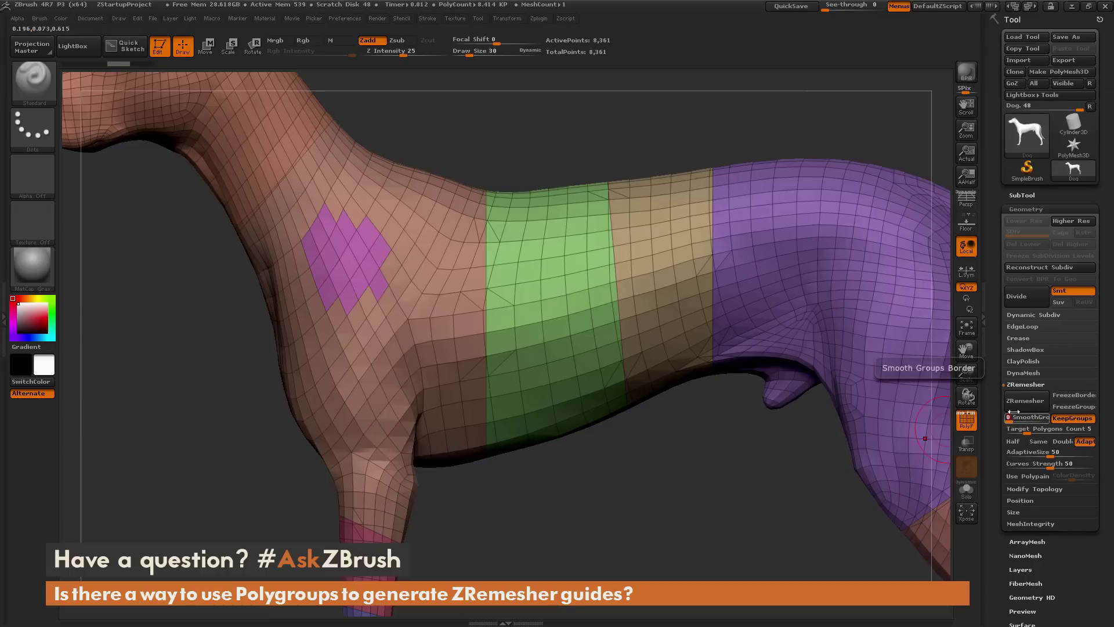
Remesh with zero group smoothing, toggle undo/redo to compare, ending on the 8,361-point original
left_click(1032, 398)
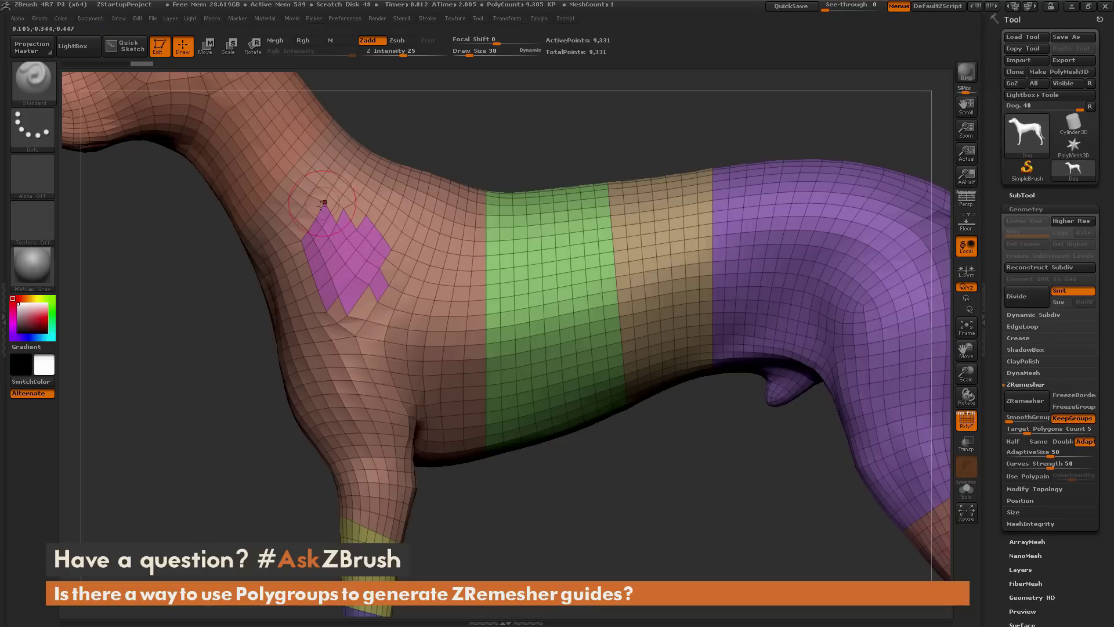
key("ctrl+z")
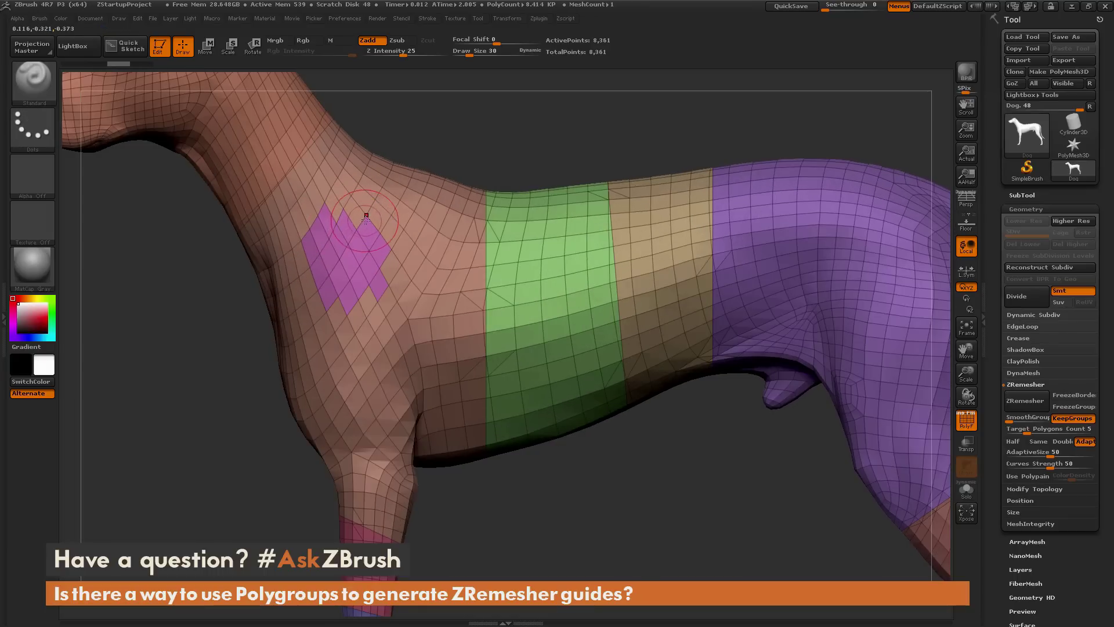
key("ctrl+shift+z")
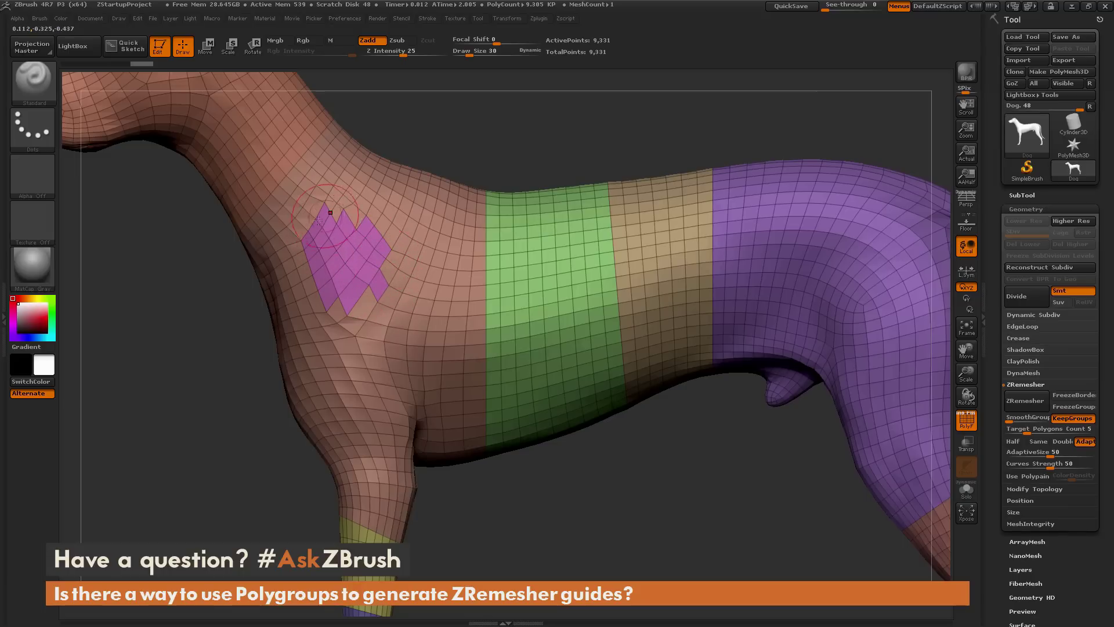
key("ctrl+z")
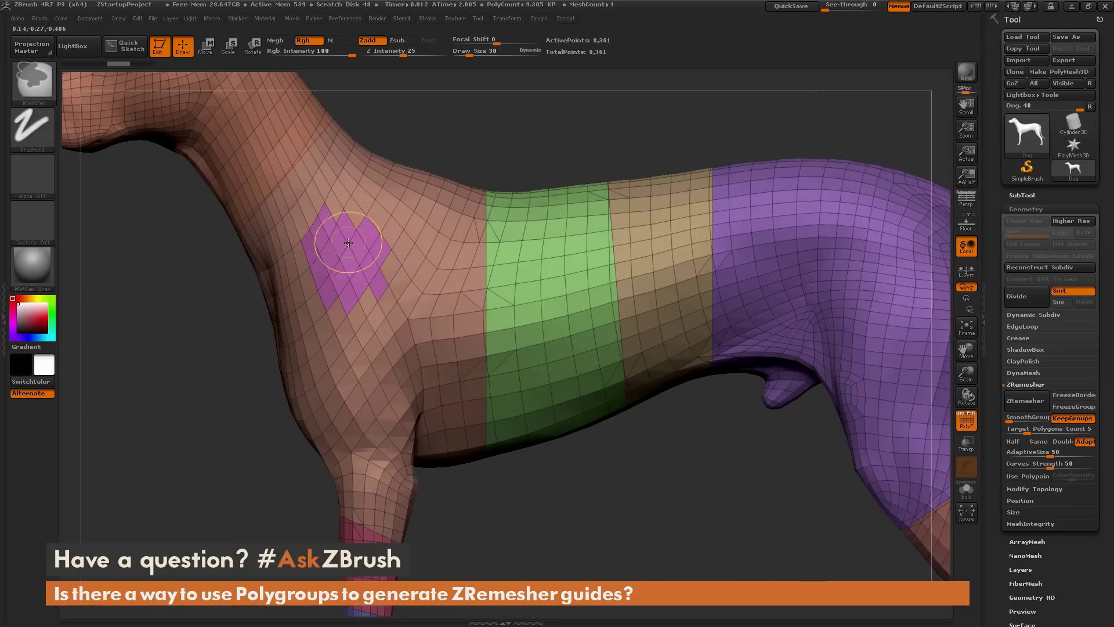
key("ctrl+shift+z")
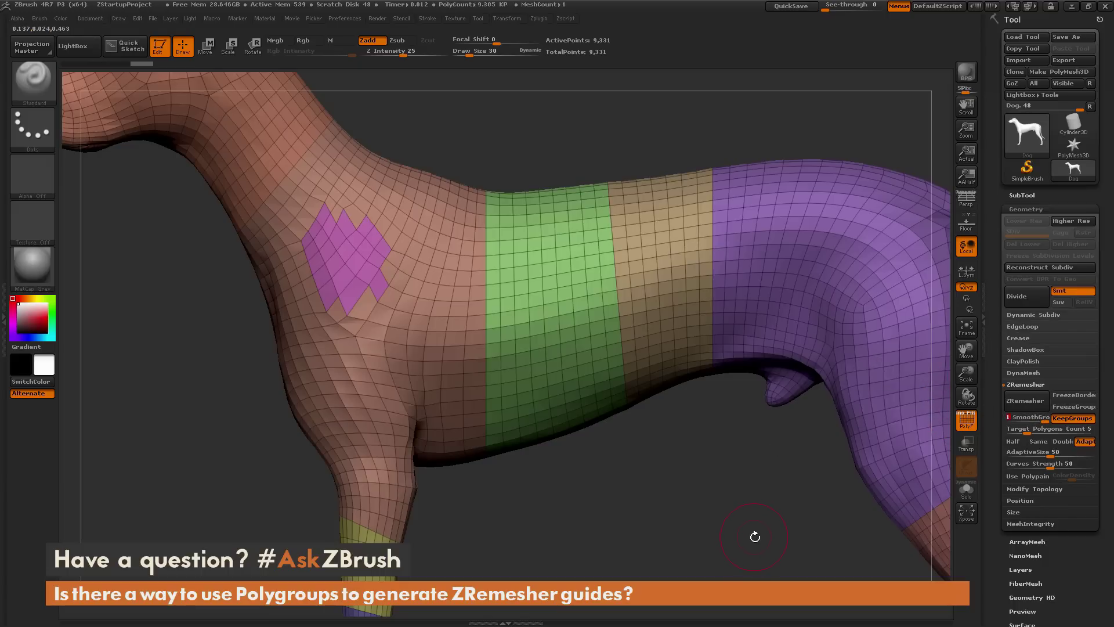
key("ctrl+z")
key("ctrl+z")
key("ctrl+z")
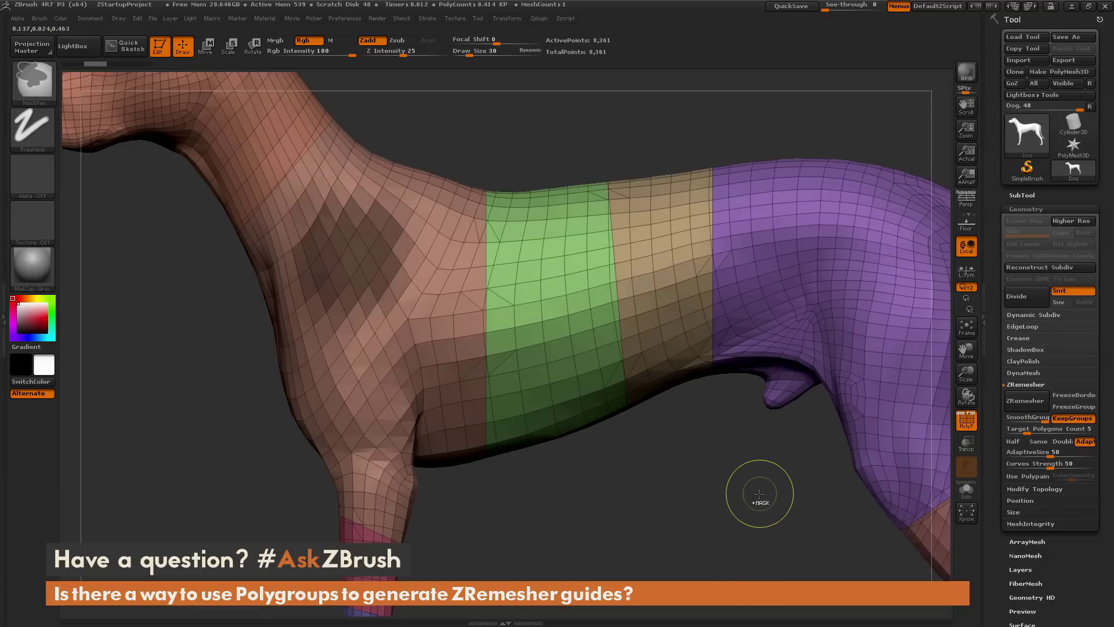
In Curve Functions, turn off Border and Creased edge, then Frame Mesh along polygroup borders
key("f")
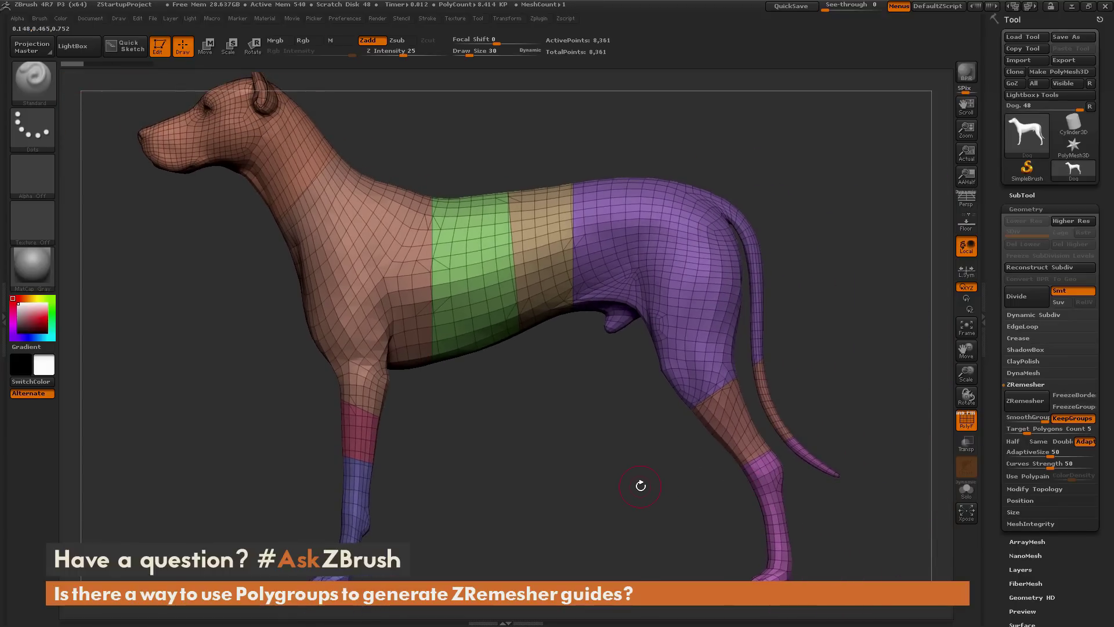
left_click(428, 19)
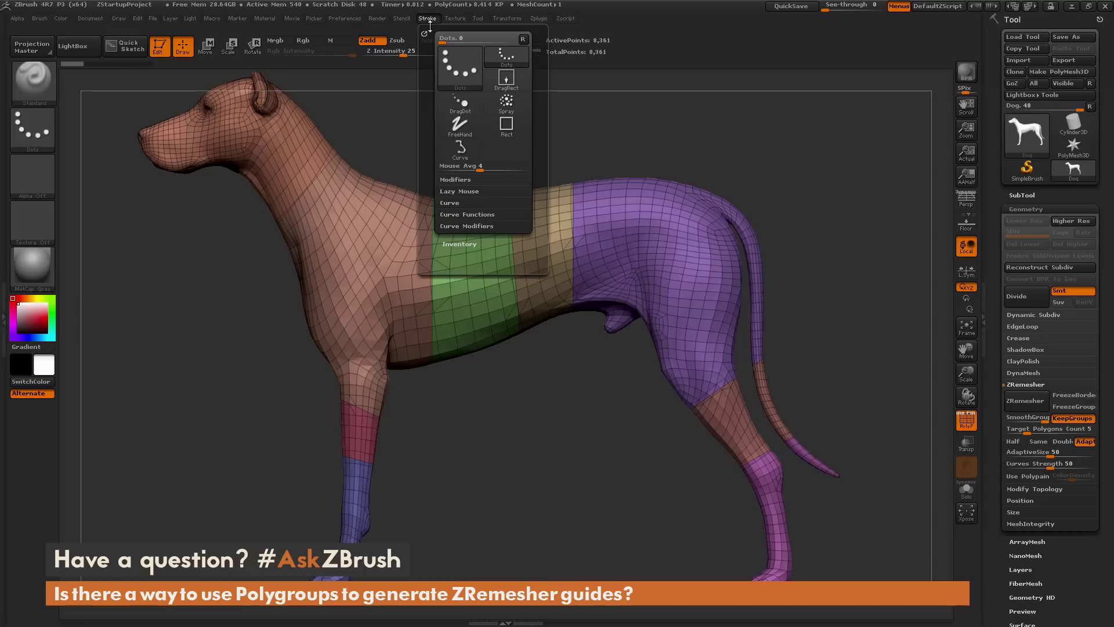
left_click(489, 213)
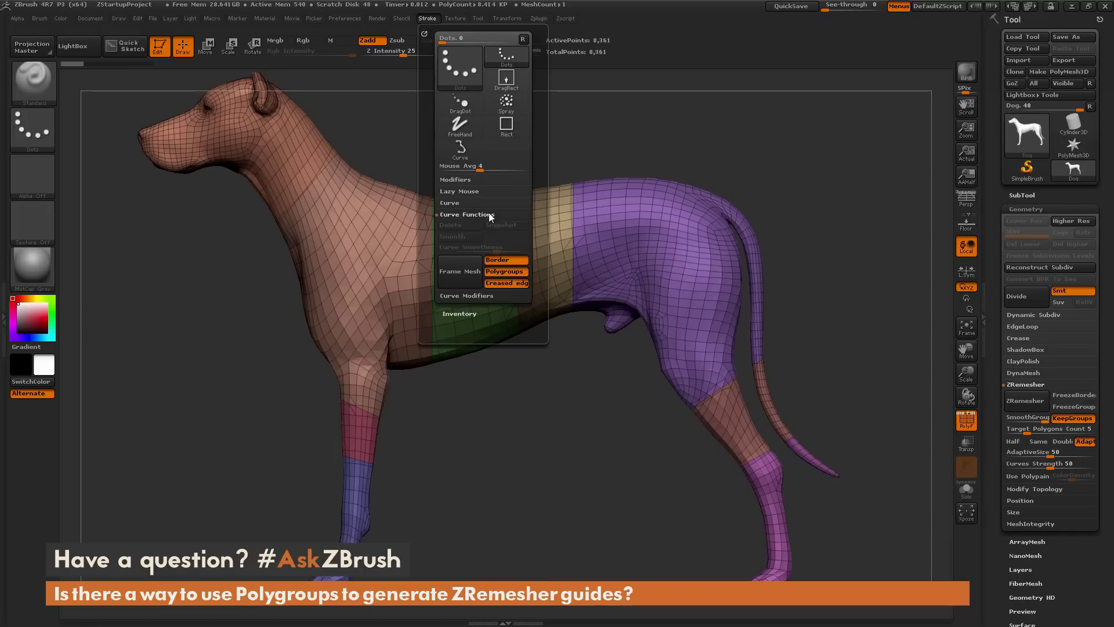
left_click(513, 260)
left_click(508, 283)
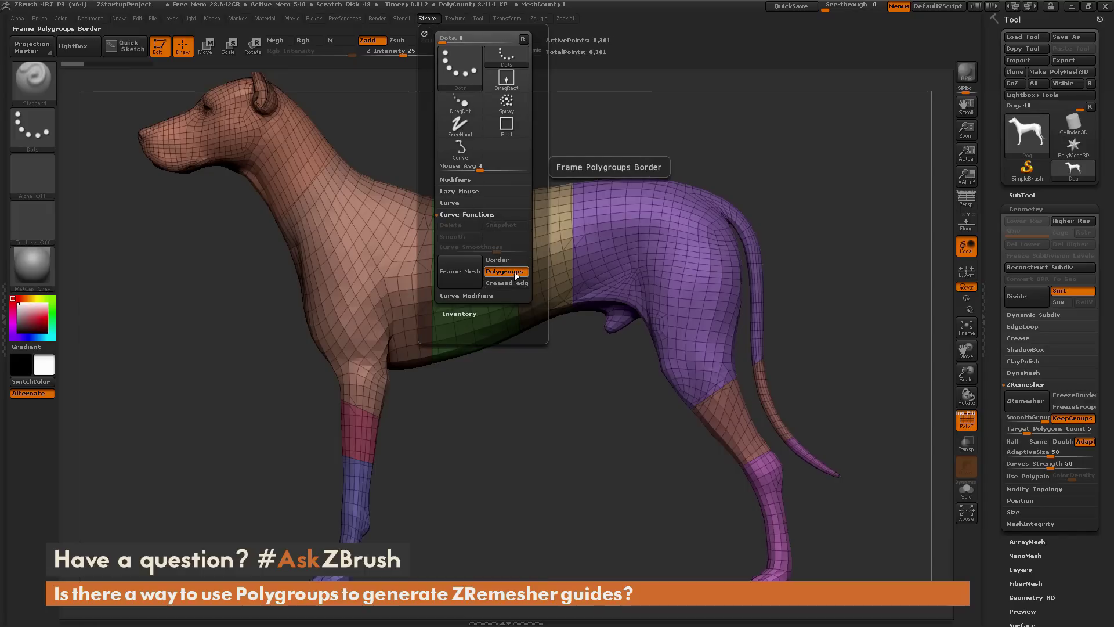
left_click(460, 272)
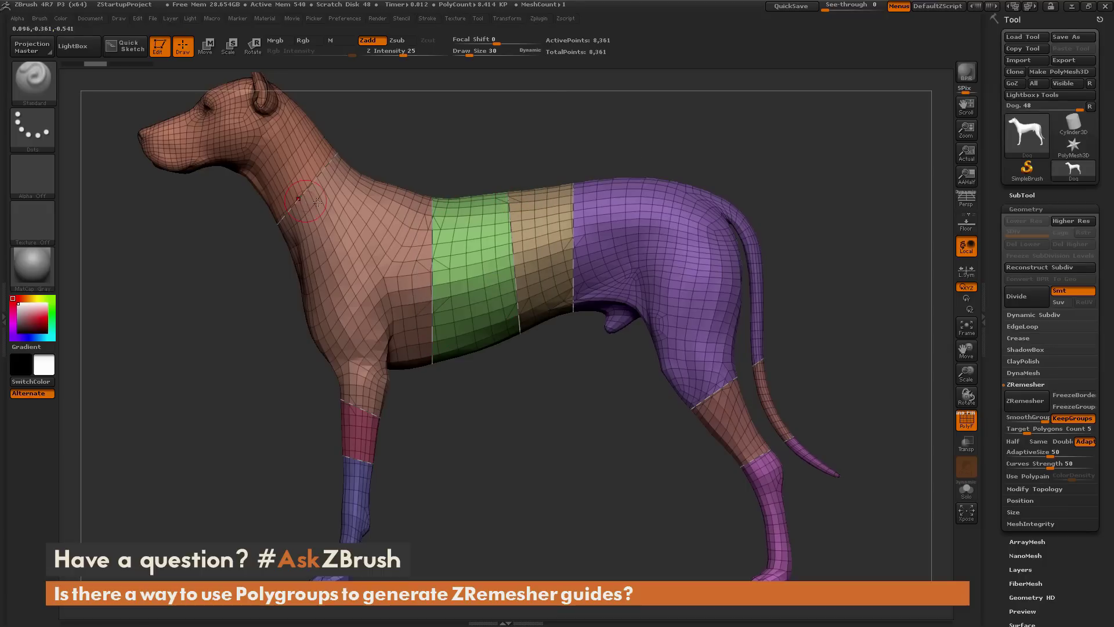
Turn off KeepGroups, set Curves Strength to 100, remesh, then undo to the original mesh
left_click_drag(550, 413, 513, 513, "alt")
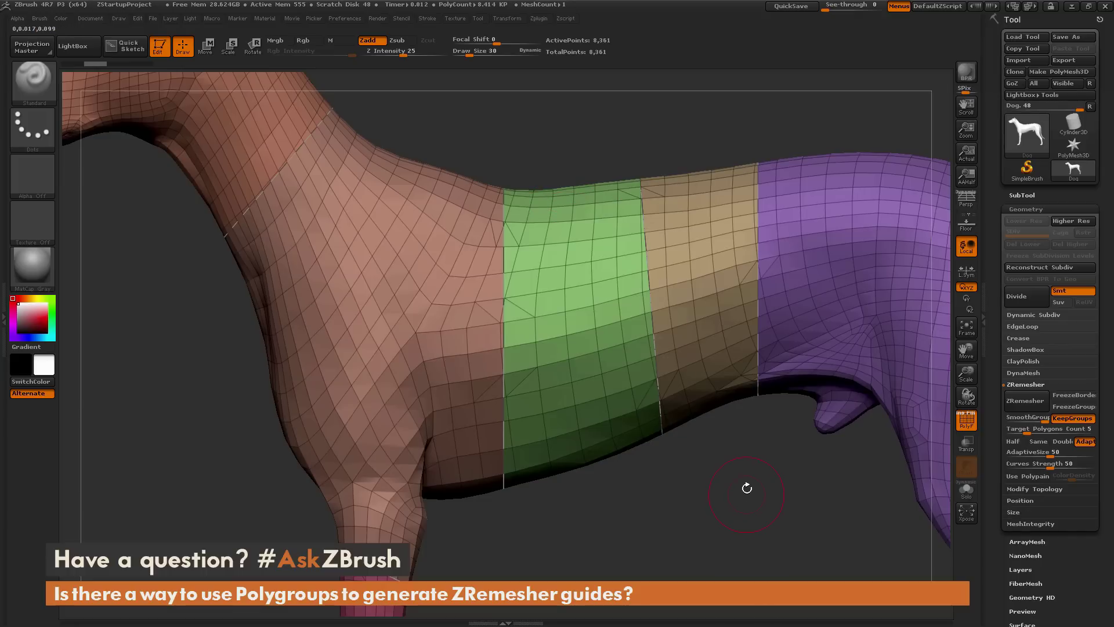
left_click(1075, 418)
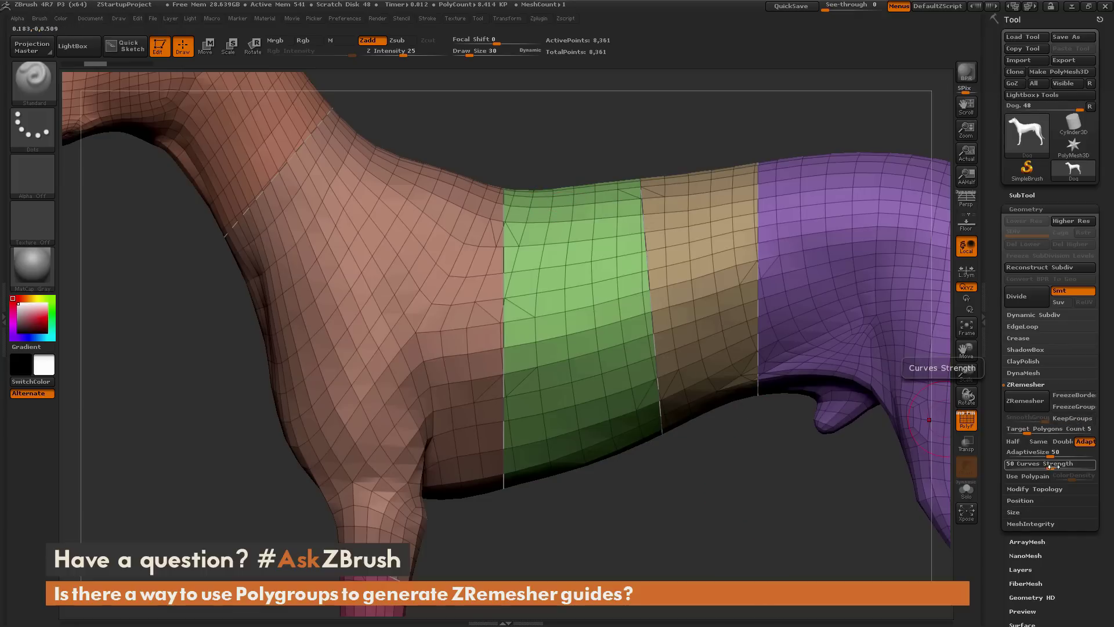
left_click_drag(1055, 467, 1087, 468)
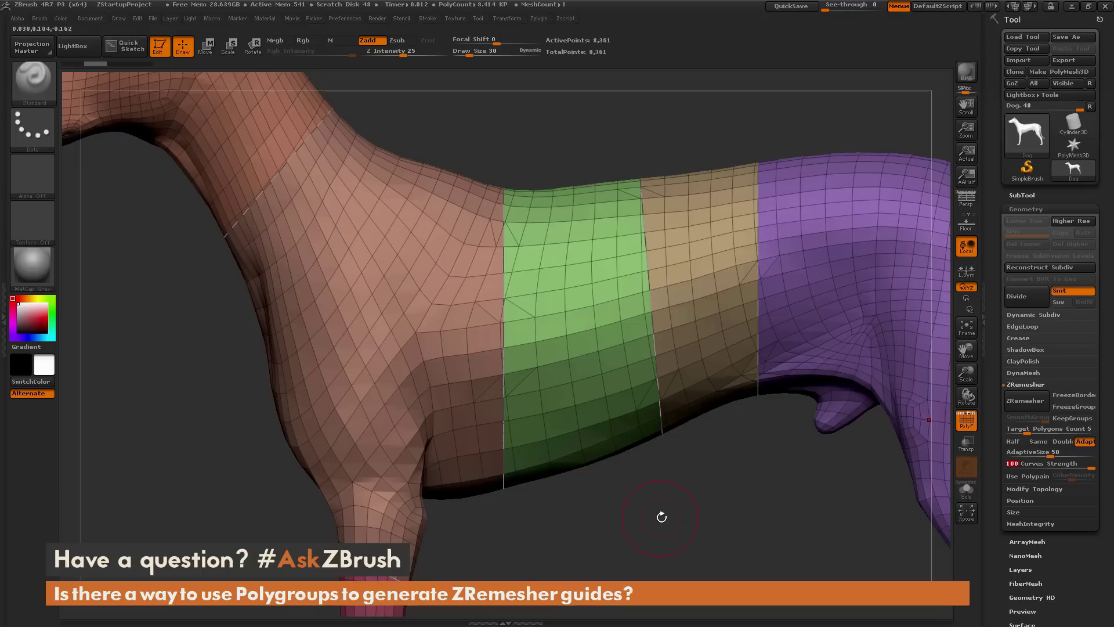
left_click(1034, 402)
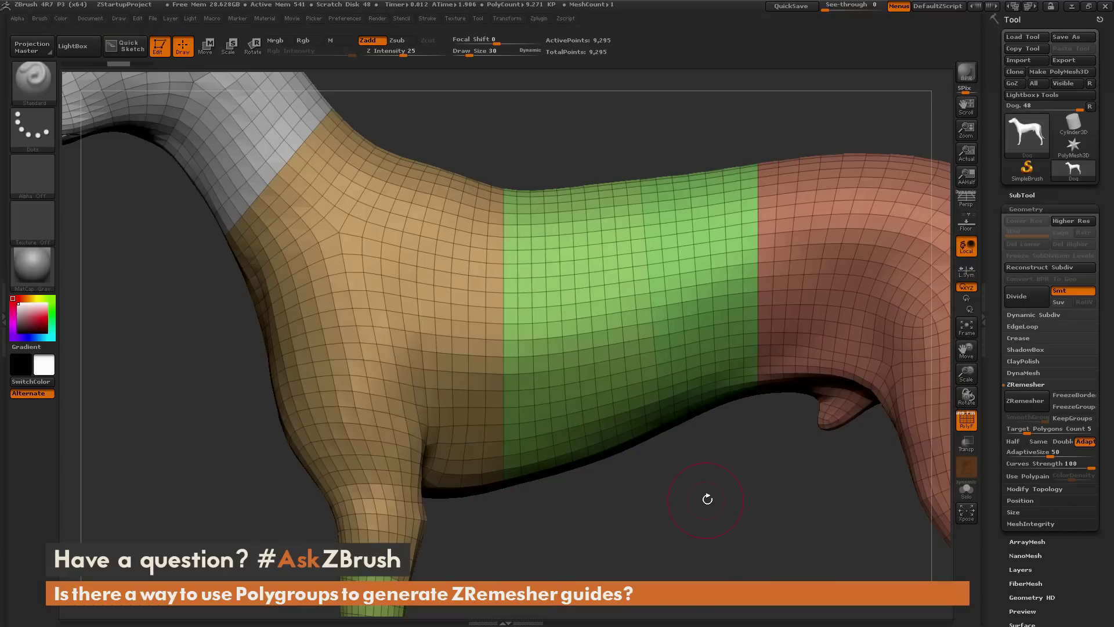
key("ctrl+z")
key("f")
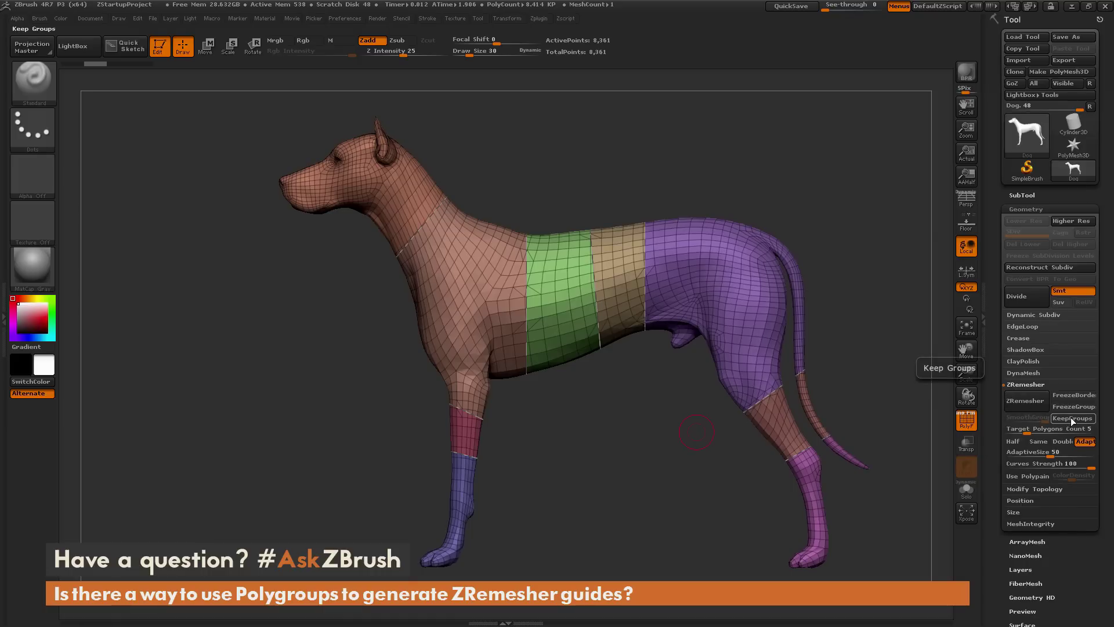
left_click(432, 20)
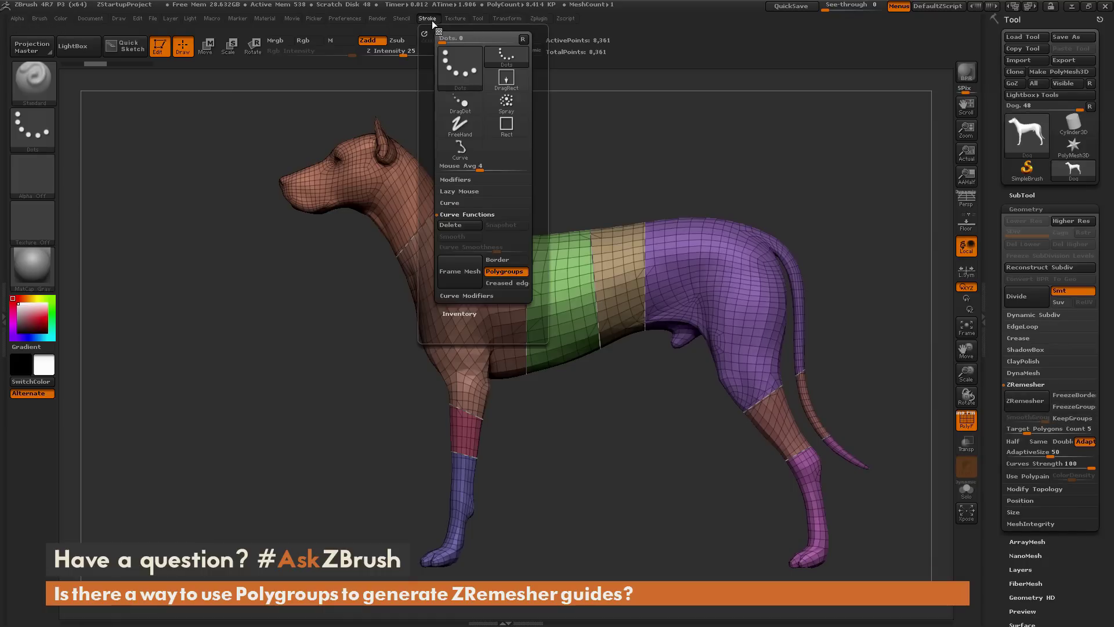